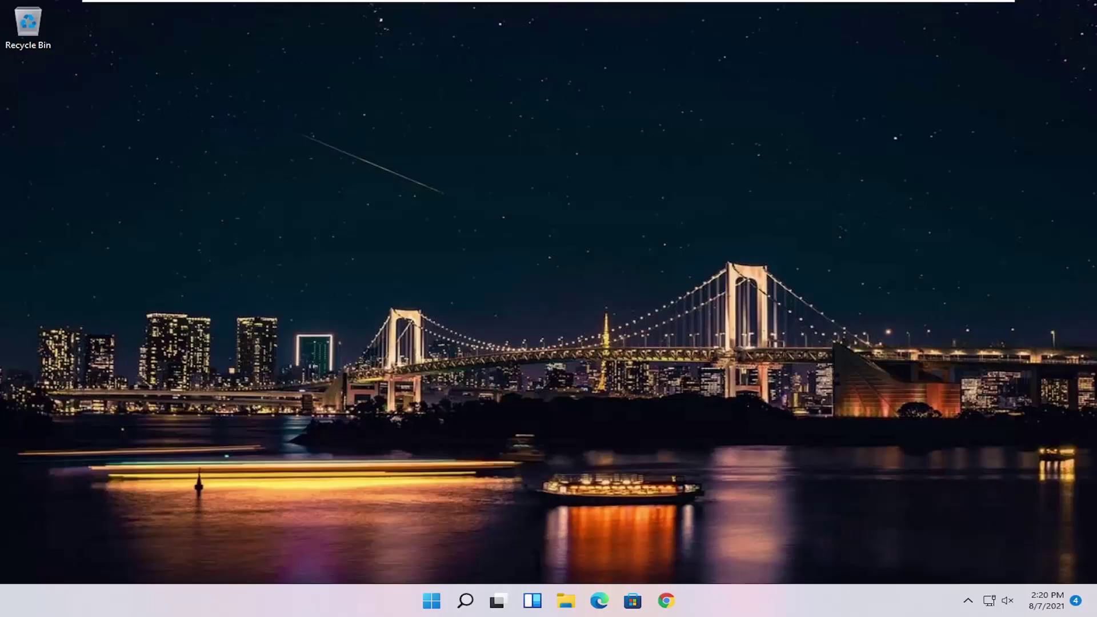
Search for 'control panel', keep Large icons view, and open Devices and Printers.
{"action": "left_click", "coordinate": [464, 607]}
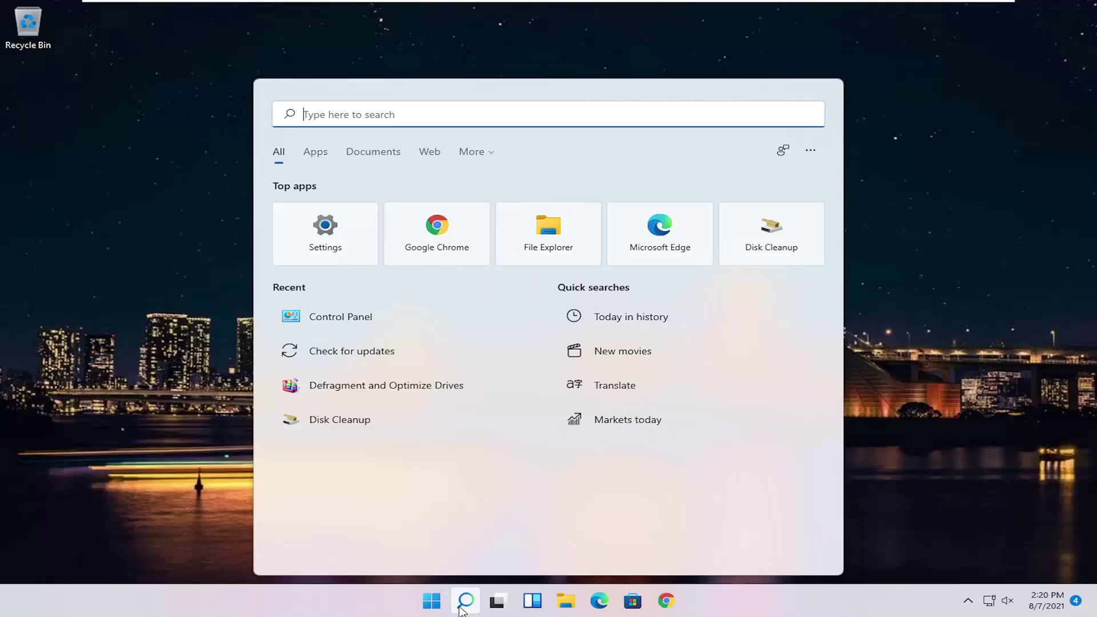
{"action": "type", "text": "control panel"}
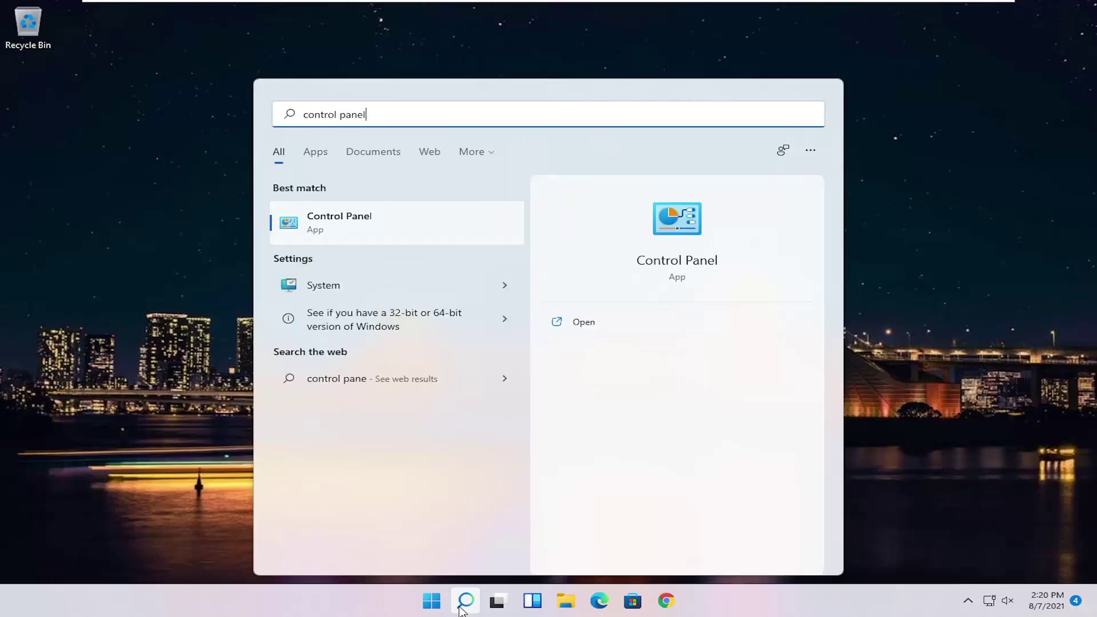
{"action": "left_click", "coordinate": [343, 225]}
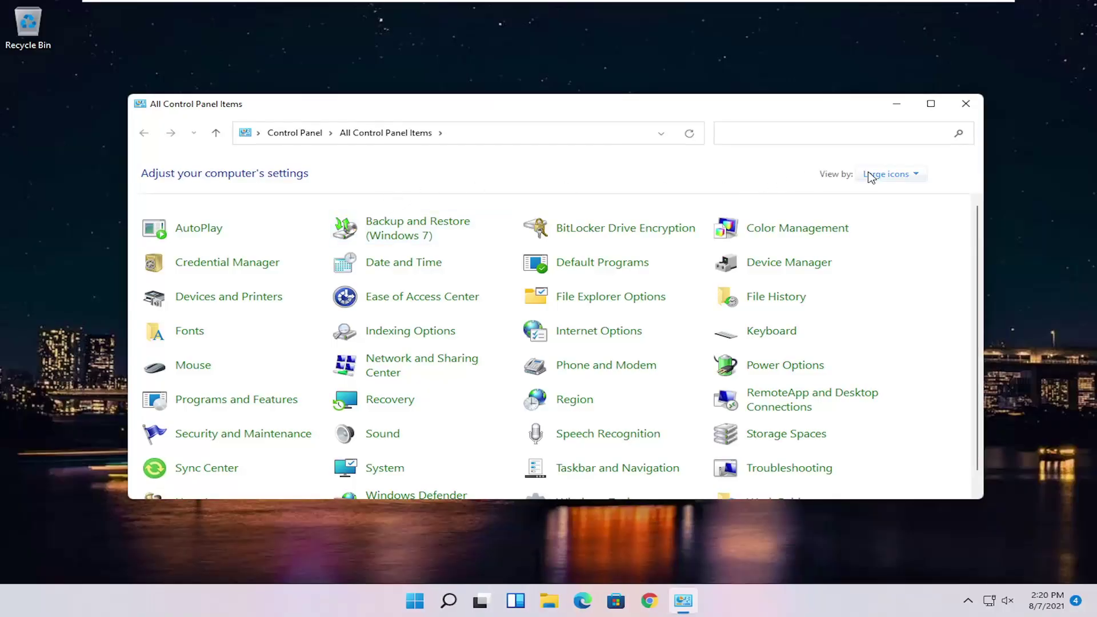
{"action": "left_click", "coordinate": [871, 175]}
{"action": "left_click", "coordinate": [892, 210]}
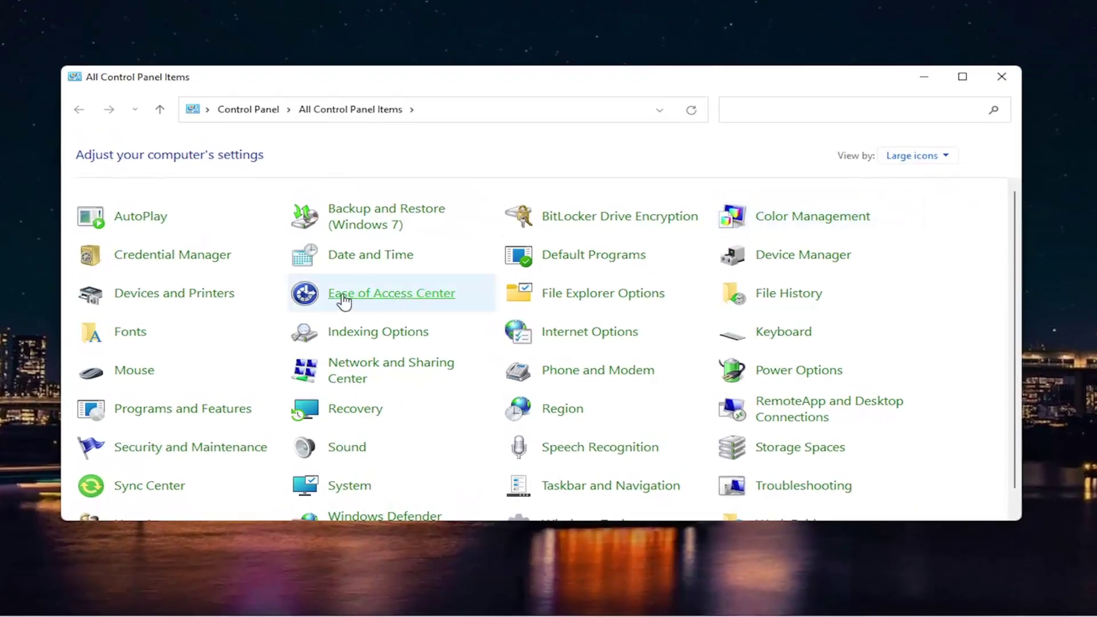
{"action": "left_click", "coordinate": [190, 297]}
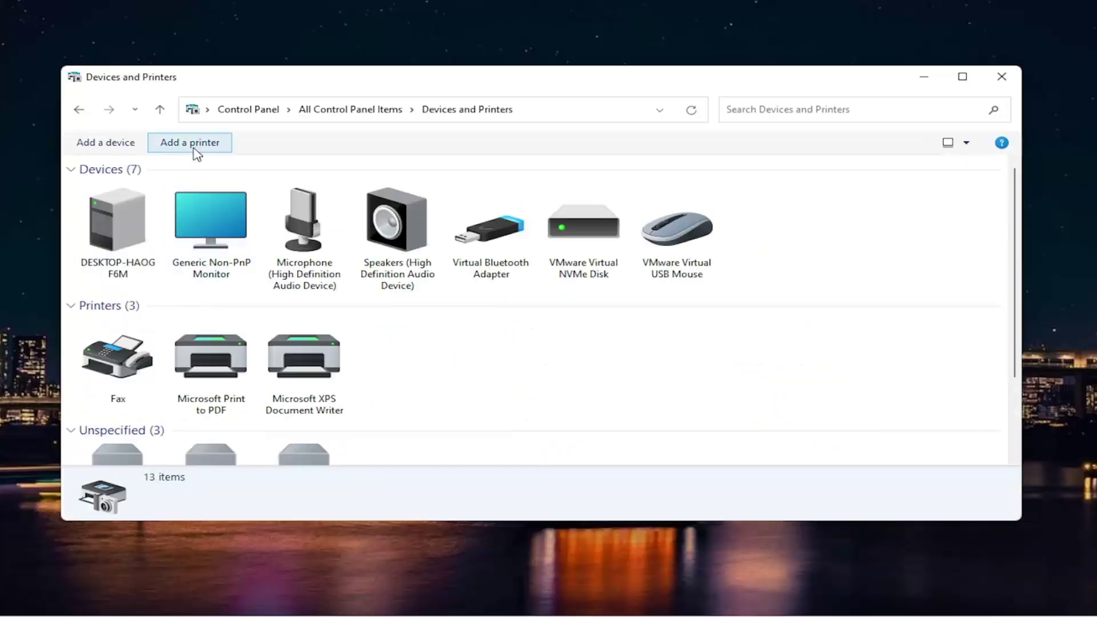
Start Add a printer and choose 'The printer that I want isn't listed' when none is found.
{"action": "left_click", "coordinate": [200, 153]}
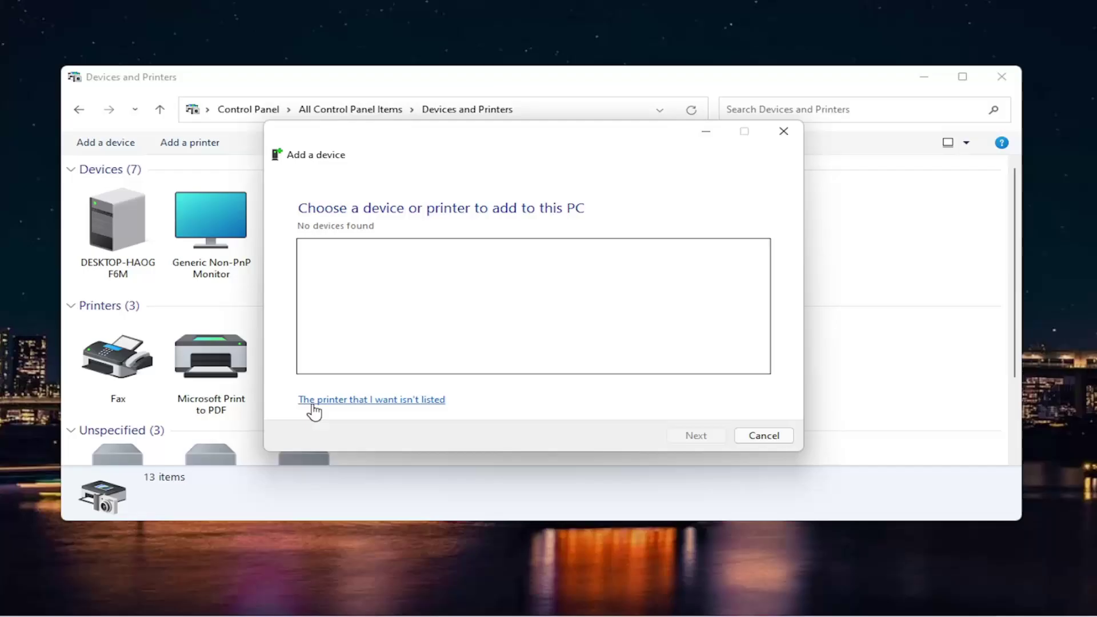
{"action": "left_click", "coordinate": [415, 403]}
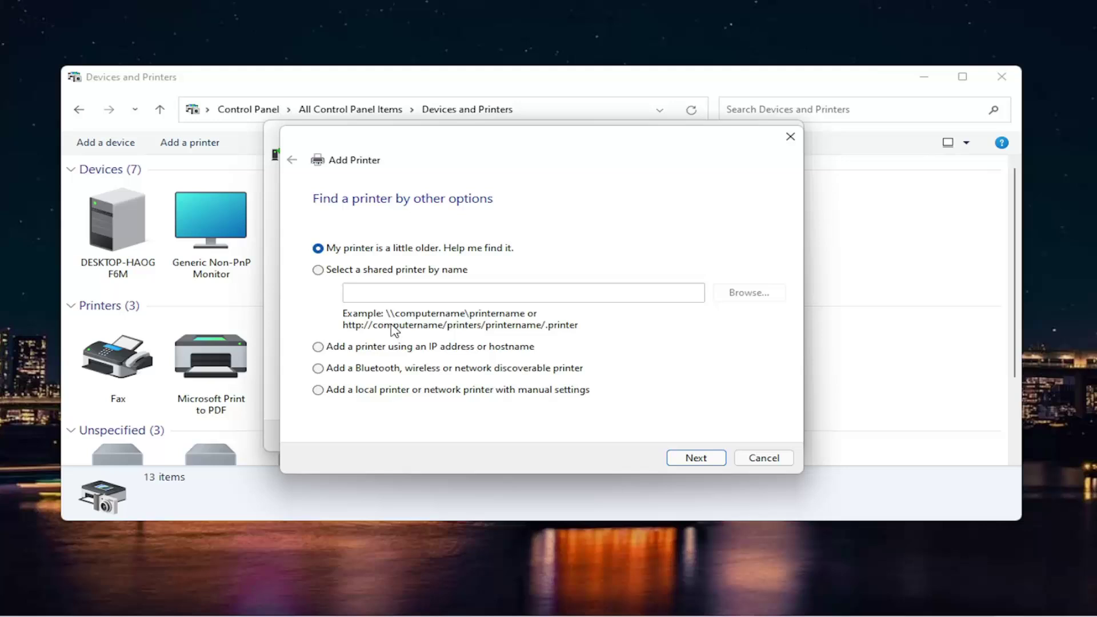
Add a local printer with manual settings on existing port LPT1.
{"action": "left_click", "coordinate": [414, 372]}
{"action": "left_click", "coordinate": [319, 391]}
{"action": "left_click", "coordinate": [683, 460]}
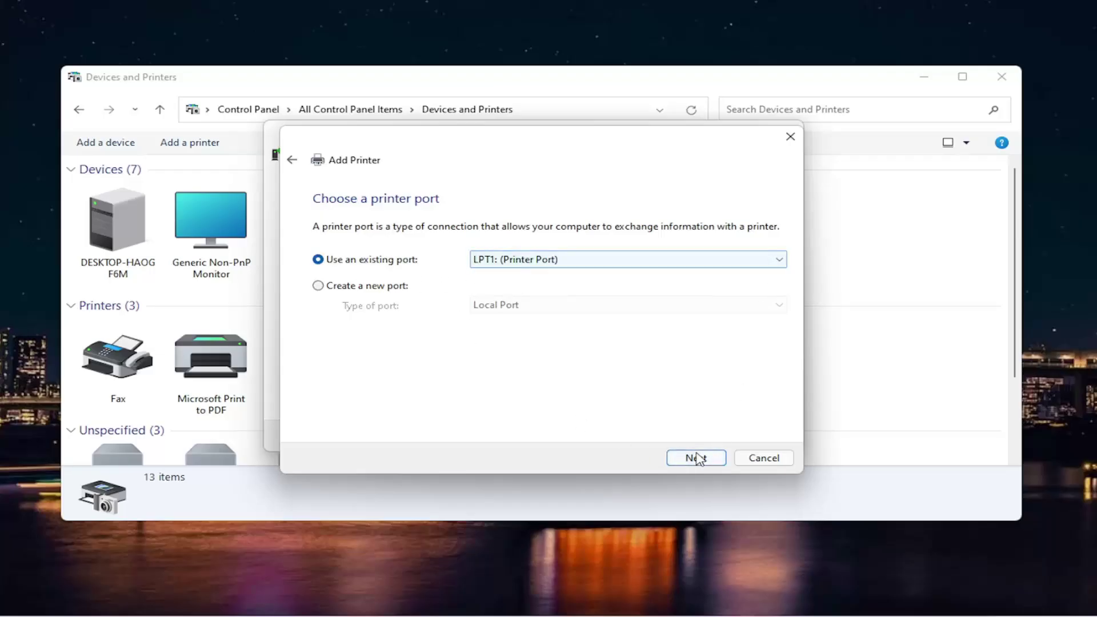
{"action": "left_click", "coordinate": [591, 260]}
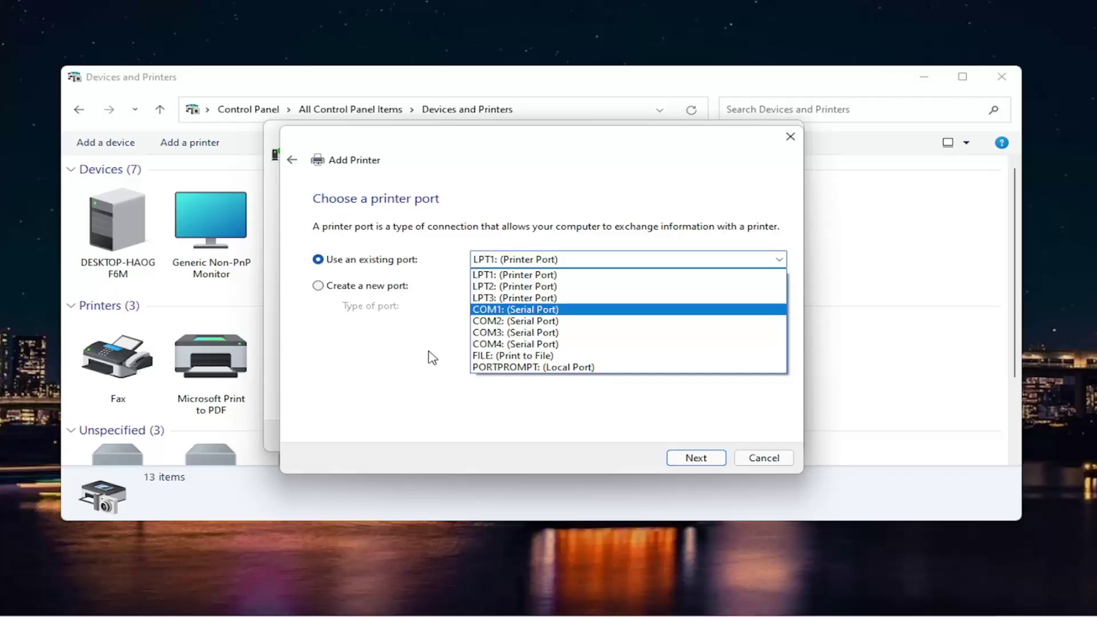
{"action": "left_click", "coordinate": [410, 366]}
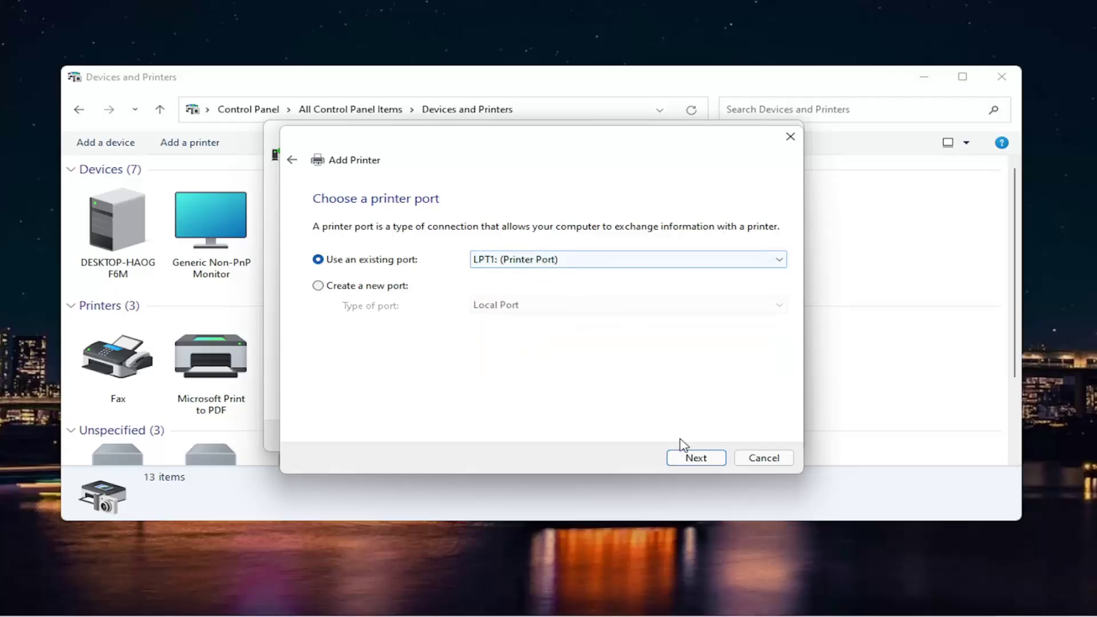
{"action": "left_click", "coordinate": [694, 457]}
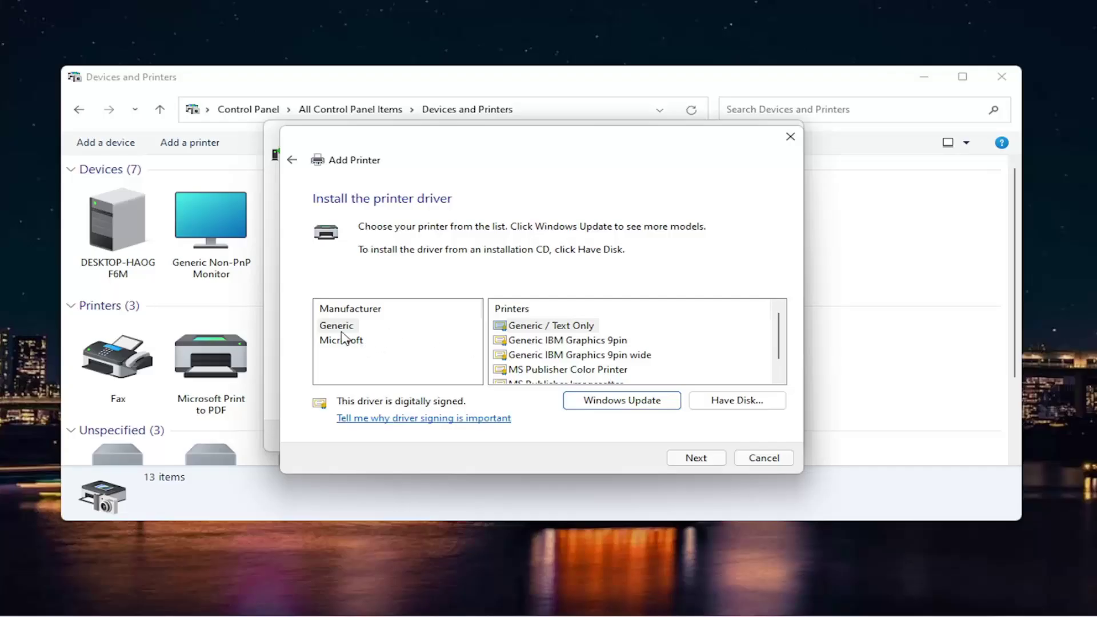
{"action": "scroll", "coordinate": [552, 355], "scroll_direction": "down", "scroll_amount": 1}
{"action": "scroll", "coordinate": [557, 355], "scroll_direction": "up", "scroll_amount": 1}
{"action": "left_click", "coordinate": [721, 401]}
Refresh the driver list from Windows Update to load more manufacturers and models.
{"action": "left_click", "coordinate": [598, 401]}
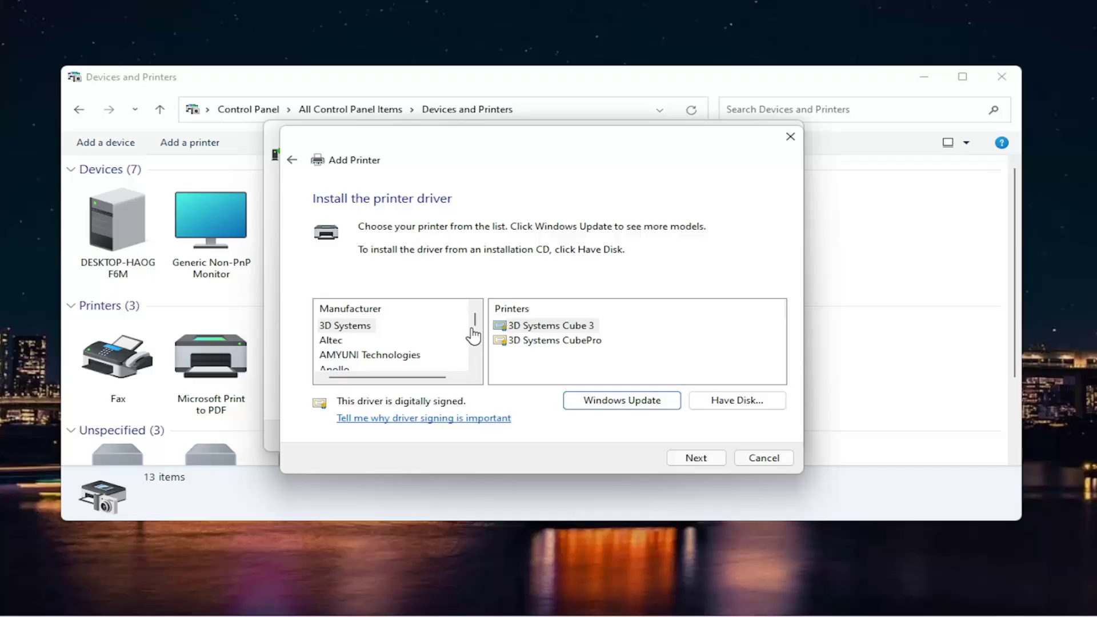
Browse the Dell and Epson driver models, briefly selecting Epson AL-C2000.
{"action": "left_click_drag", "start_coordinate": [473, 324], "coordinate": [475, 329]}
{"action": "scroll", "coordinate": [474, 329], "scroll_direction": "down", "scroll_amount": 5}
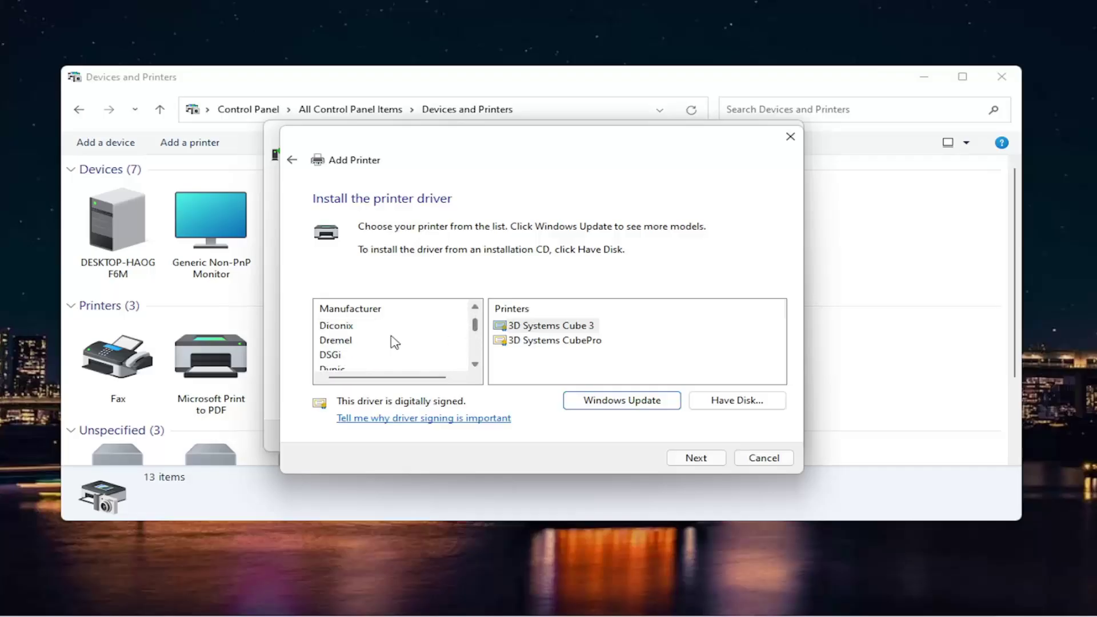
{"action": "left_click", "coordinate": [345, 327]}
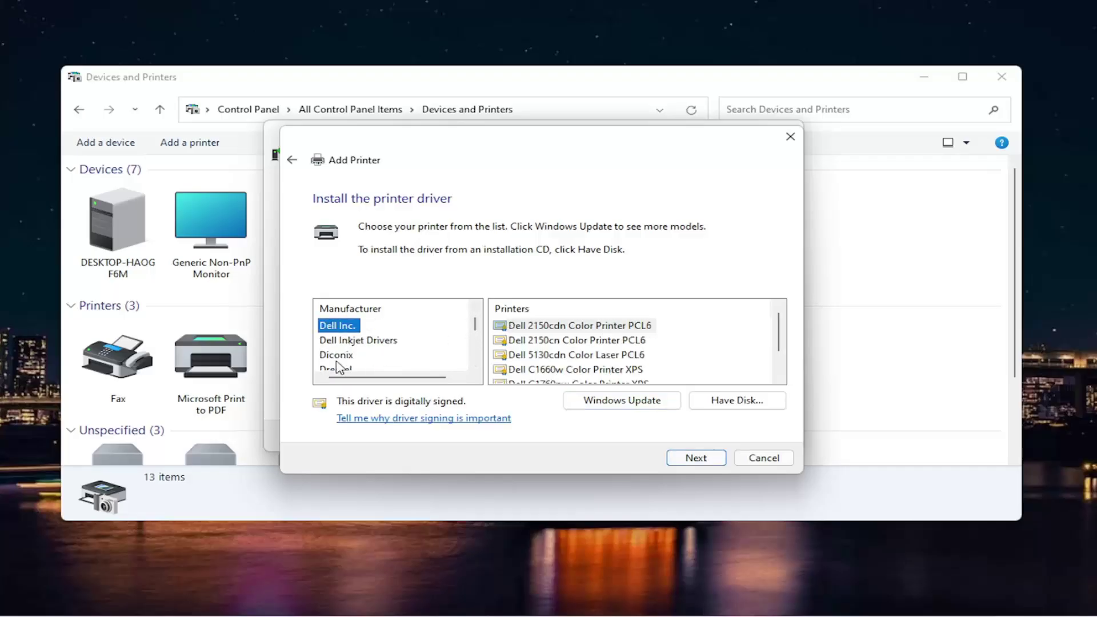
{"action": "scroll", "coordinate": [343, 343], "scroll_direction": "down", "scroll_amount": 2}
{"action": "scroll", "coordinate": [343, 346], "scroll_direction": "down", "scroll_amount": 2}
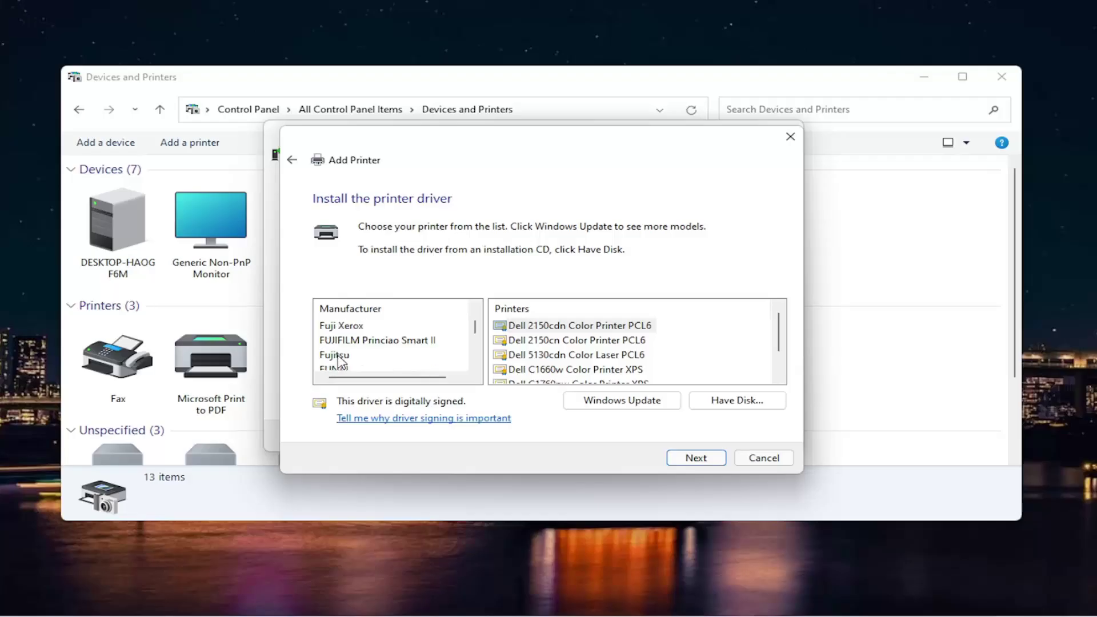
{"action": "scroll", "coordinate": [366, 357], "scroll_direction": "up", "scroll_amount": 1}
{"action": "left_click", "coordinate": [341, 327]}
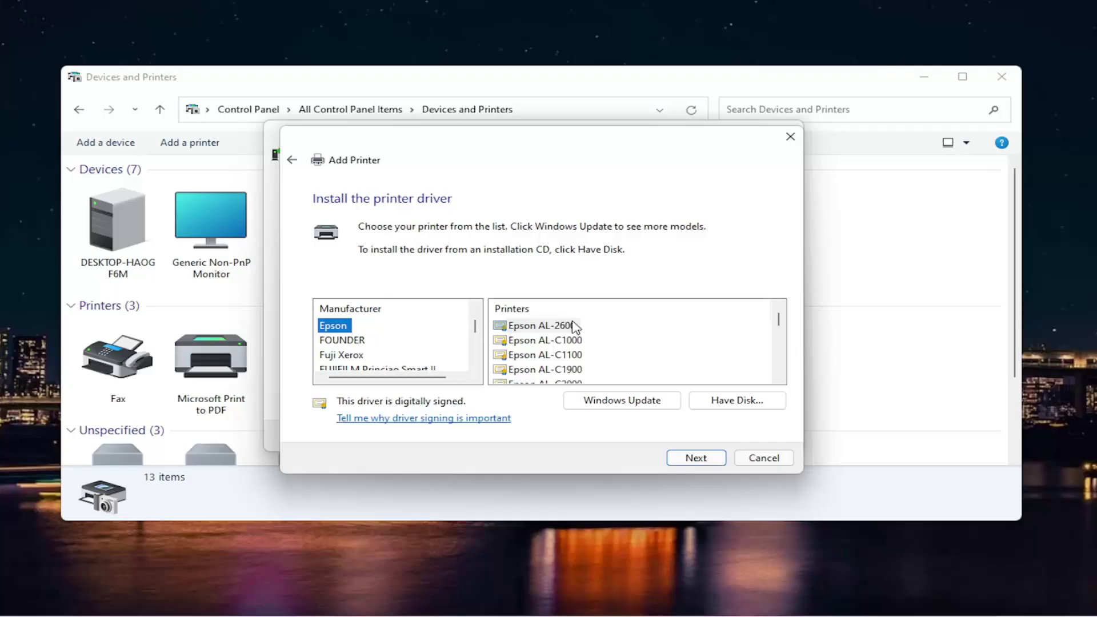
{"action": "scroll", "coordinate": [574, 327], "scroll_direction": "down", "scroll_amount": 1}
{"action": "left_click", "coordinate": [548, 341]}
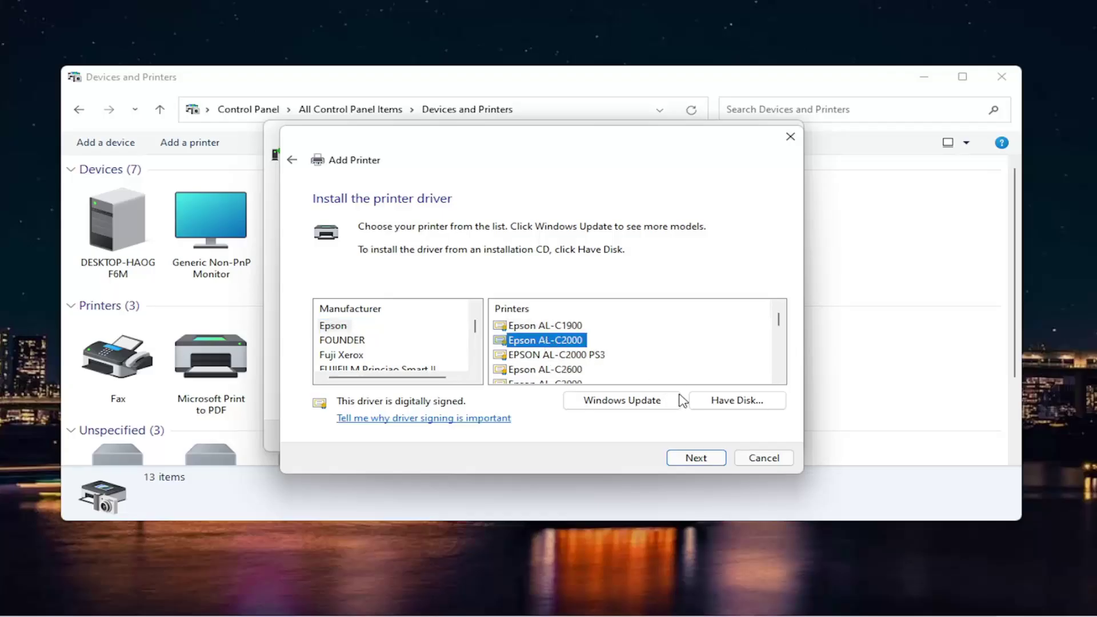
{"action": "scroll", "coordinate": [685, 354], "scroll_direction": "down", "scroll_amount": 5}
{"action": "scroll", "coordinate": [689, 340], "scroll_direction": "up", "scroll_amount": 5}
{"action": "scroll", "coordinate": [779, 354], "scroll_direction": "down", "scroll_amount": 10}
{"action": "scroll", "coordinate": [779, 354], "scroll_direction": "up", "scroll_amount": 12}
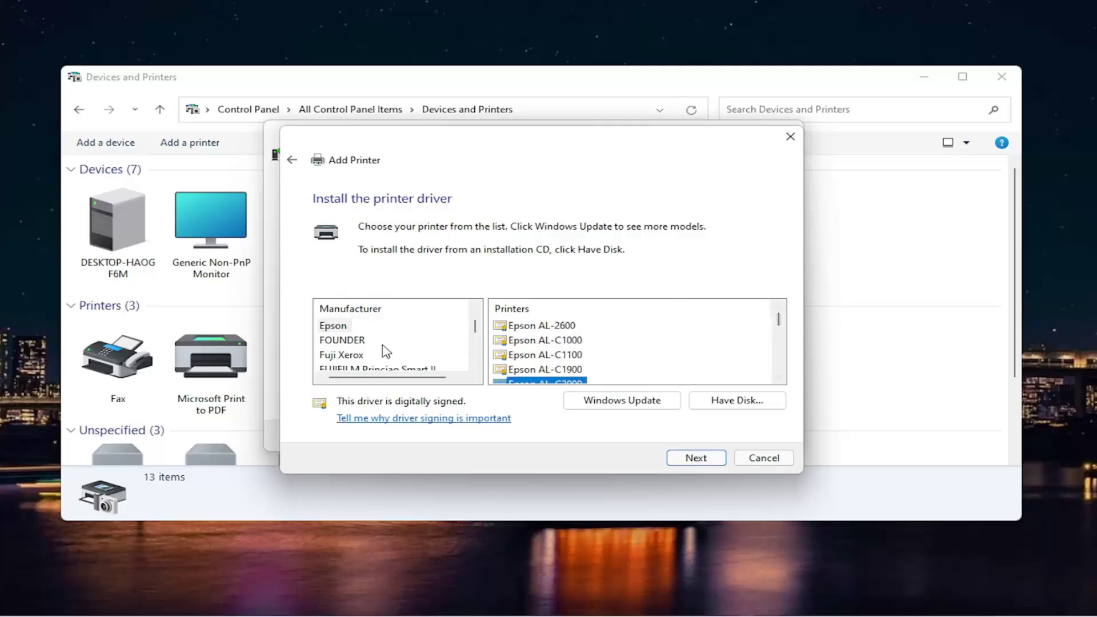
Select the Brother Color Leg Type1 Class Driver and continue to the naming page.
{"action": "mouse_move", "coordinate": [475, 325]}
{"action": "left_mouse_down"}
{"action": "mouse_move", "coordinate": [474, 358]}
{"action": "mouse_move", "coordinate": [475, 315]}
{"action": "left_mouse_up"}
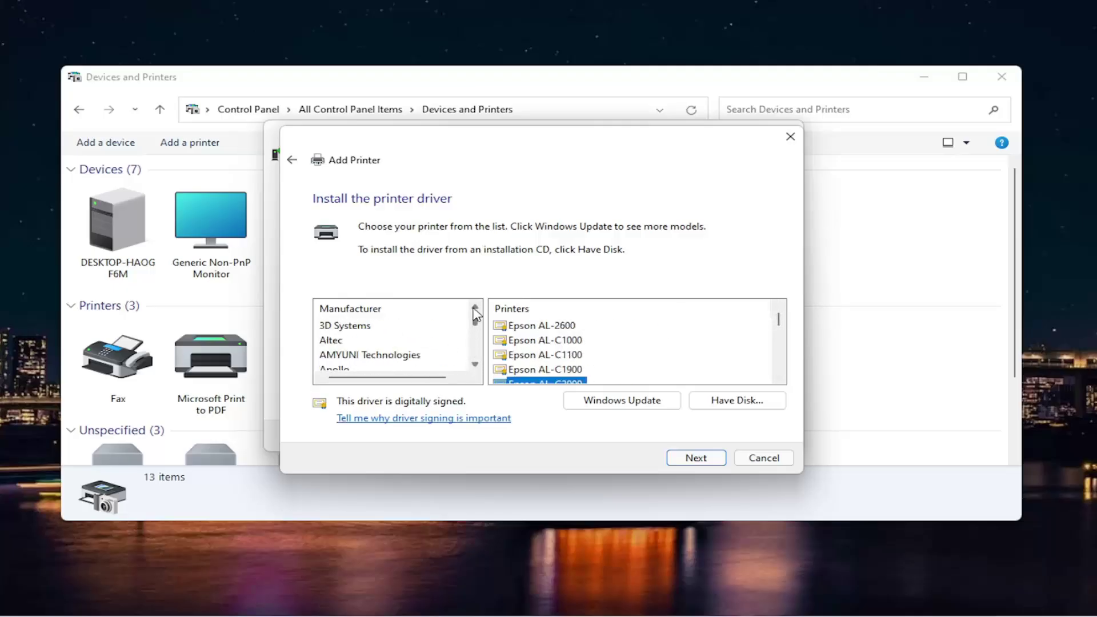
{"action": "scroll", "coordinate": [346, 342], "scroll_direction": "down", "scroll_amount": 2}
{"action": "left_click", "coordinate": [336, 325]}
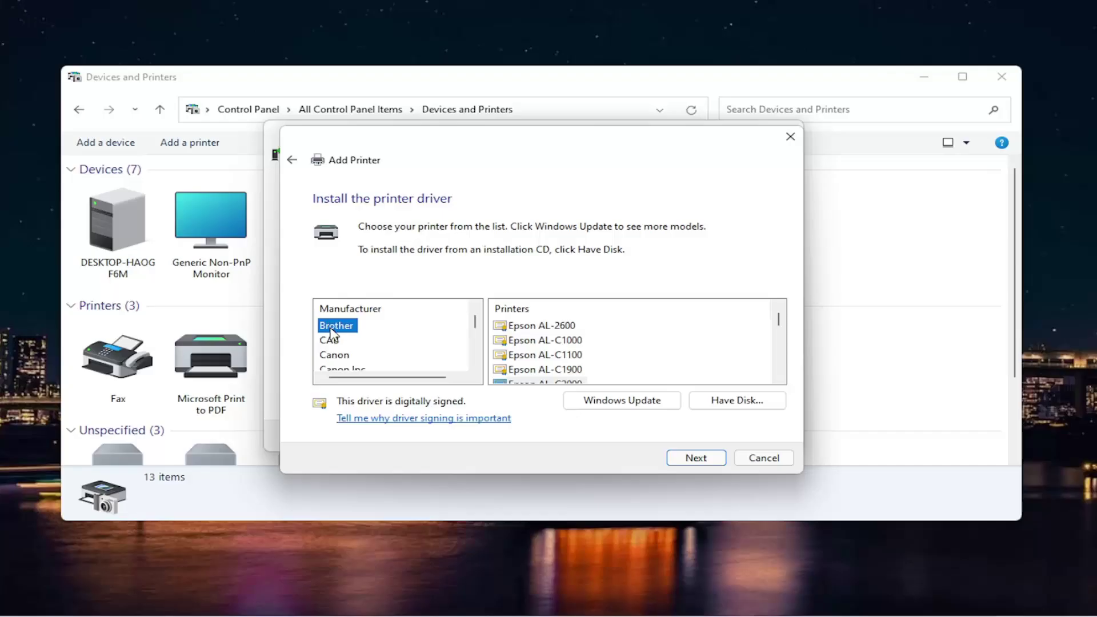
{"action": "scroll", "coordinate": [661, 353], "scroll_direction": "down", "scroll_amount": 4}
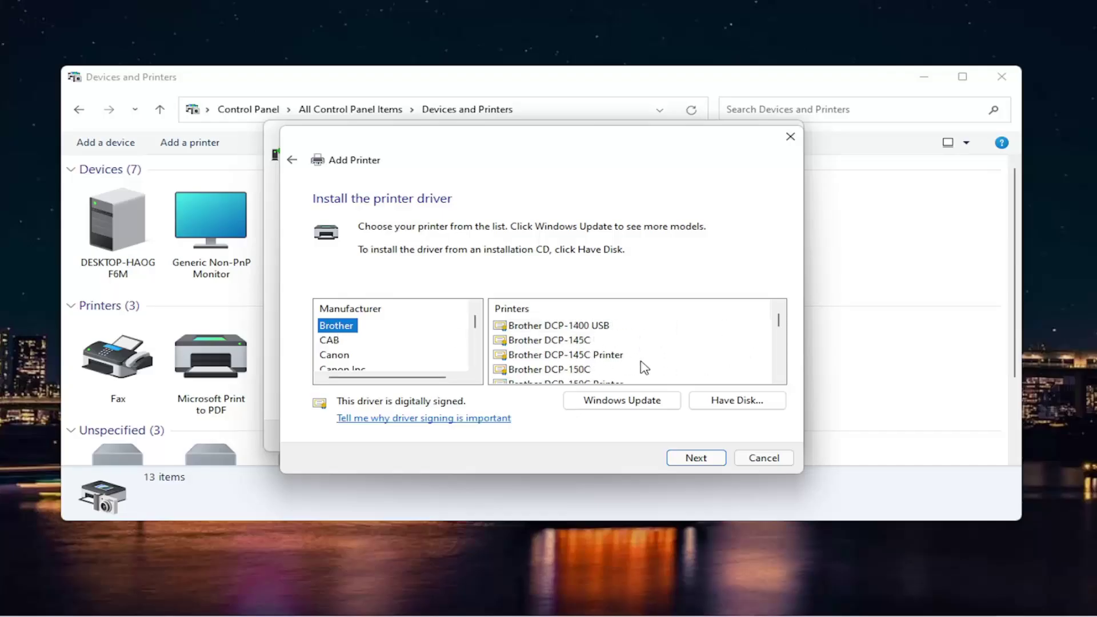
{"action": "left_click", "coordinate": [696, 457]}
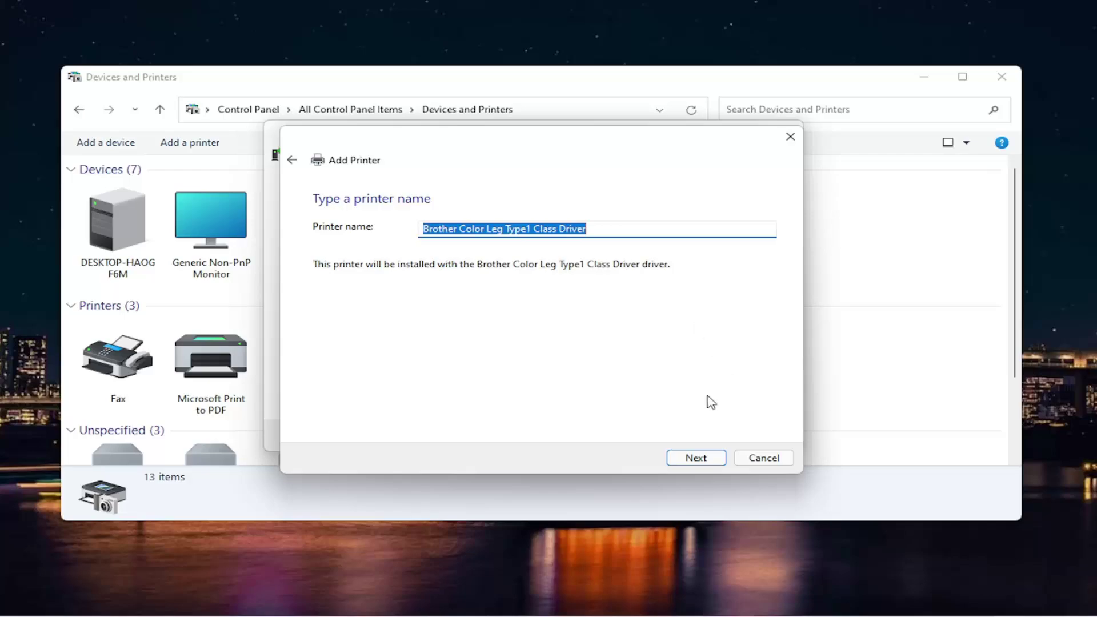
Keep the default name Brother Color Leg Type1 Class Driver and approve the installation prompt.
{"action": "left_click", "coordinate": [702, 457]}
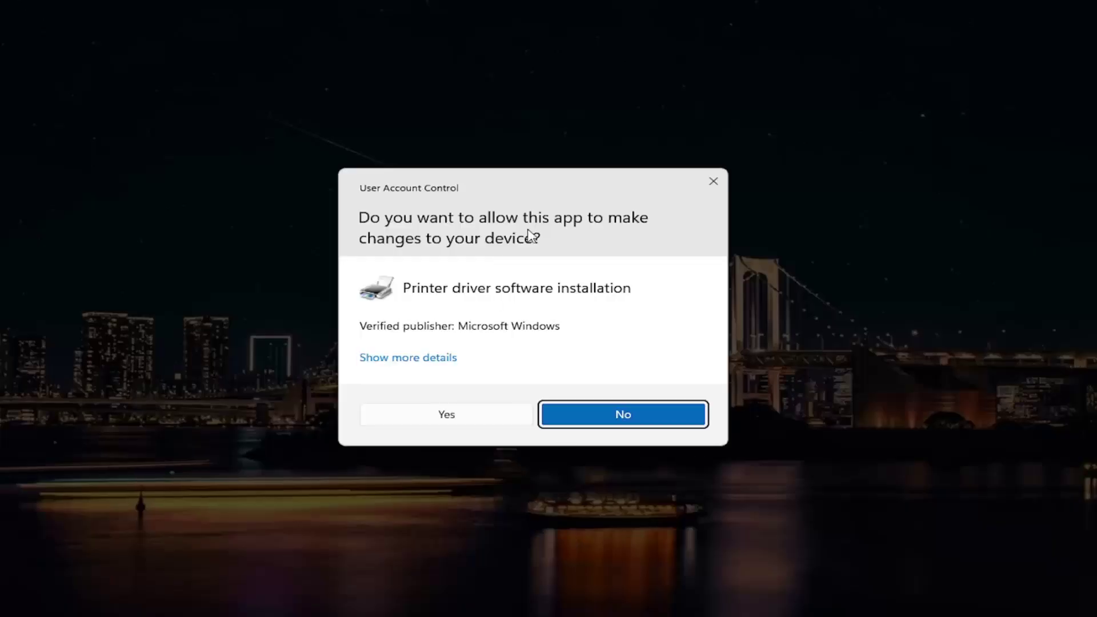
{"action": "left_click", "coordinate": [469, 416]}
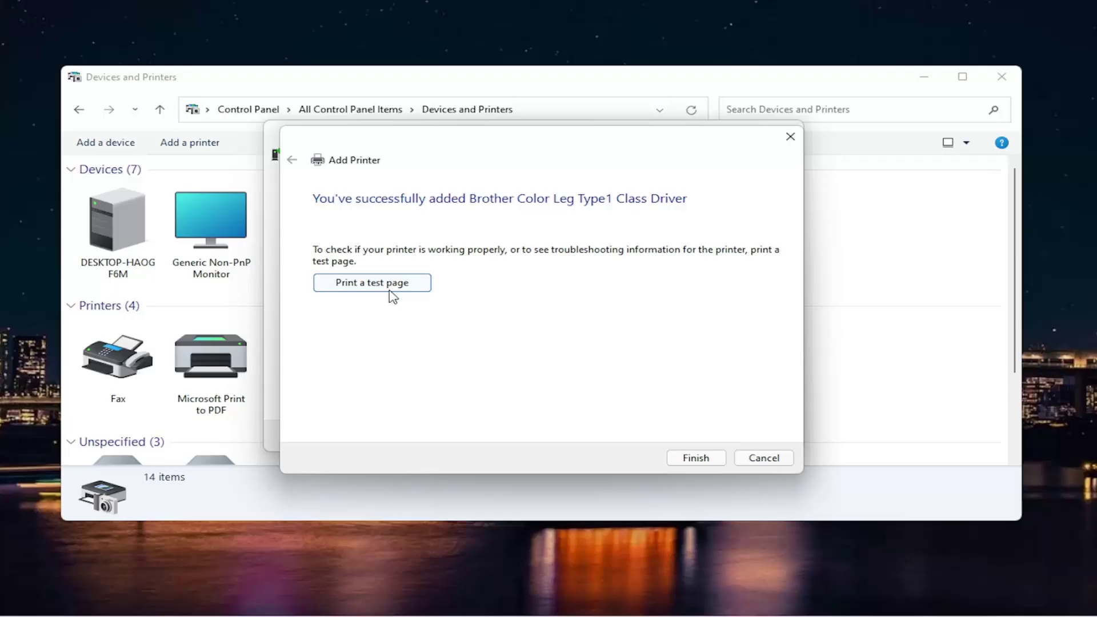
Close the Add Printer wizard to show the four printers in Devices and Printers.
{"action": "left_click", "coordinate": [763, 457]}
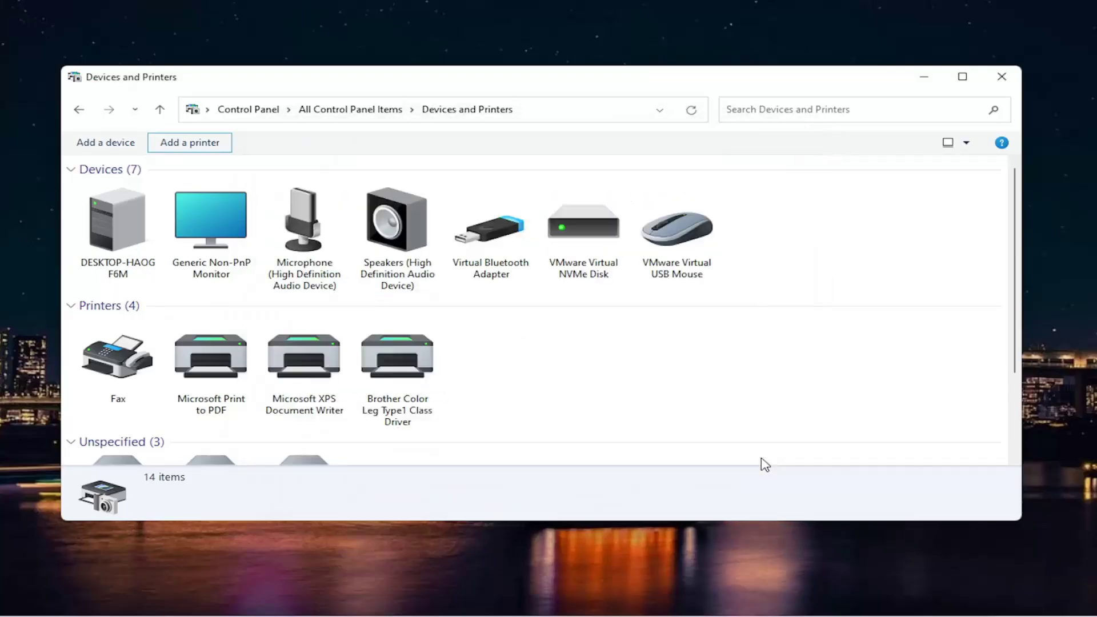